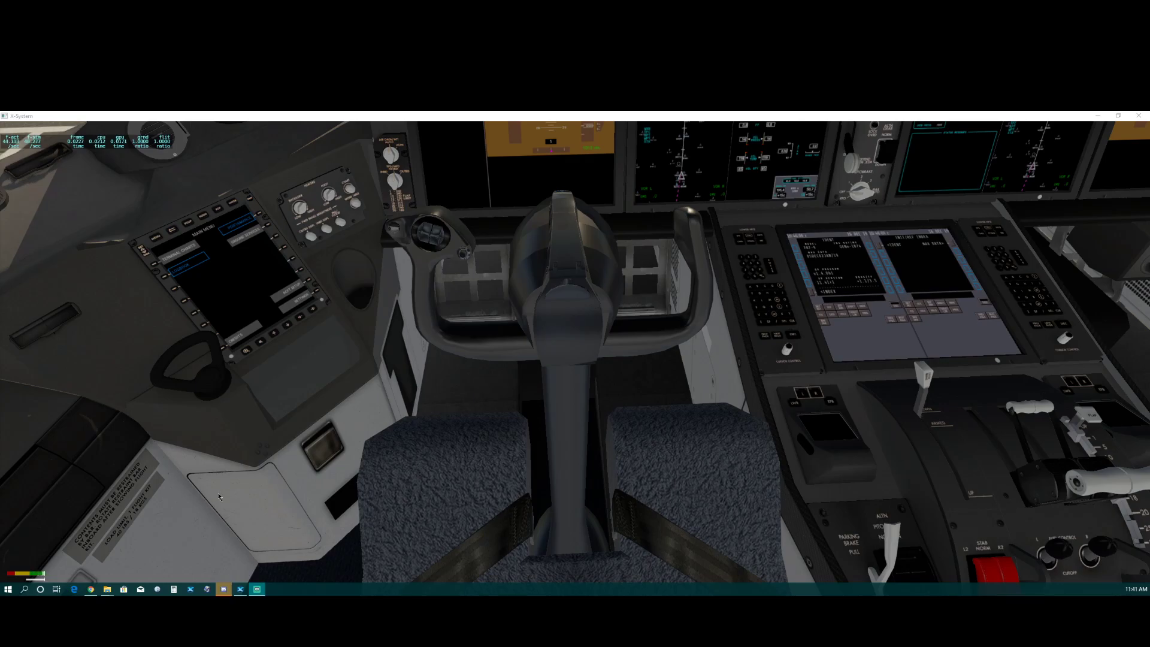
# Turn the cockpit view to the EFB tablet and open its terminal charts route setup
pyautogui.scroll(3, 214, 413)
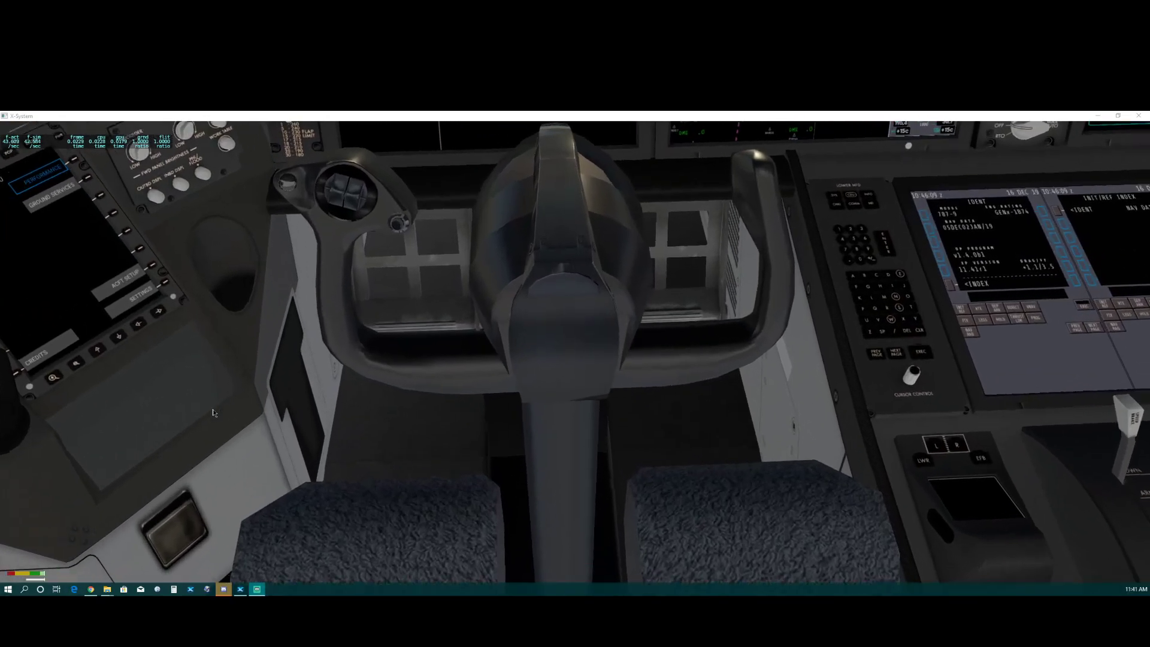
pyautogui.scroll(-3, 214, 413)
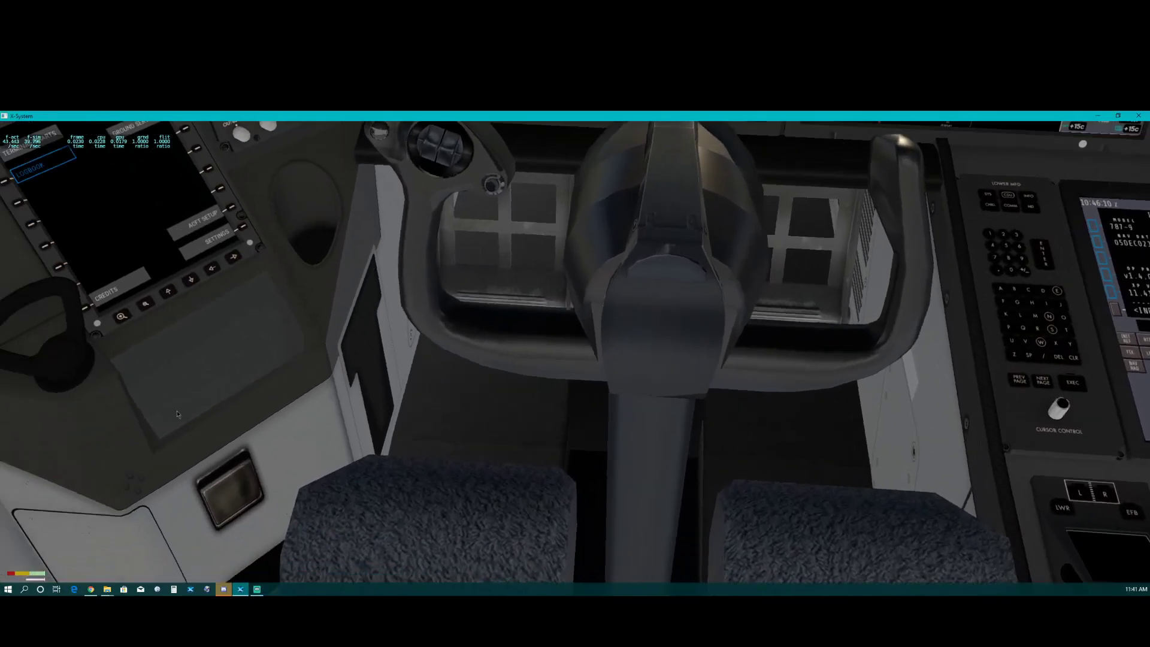
pyautogui.moveTo(213, 414); pyautogui.dragTo(147, 386)
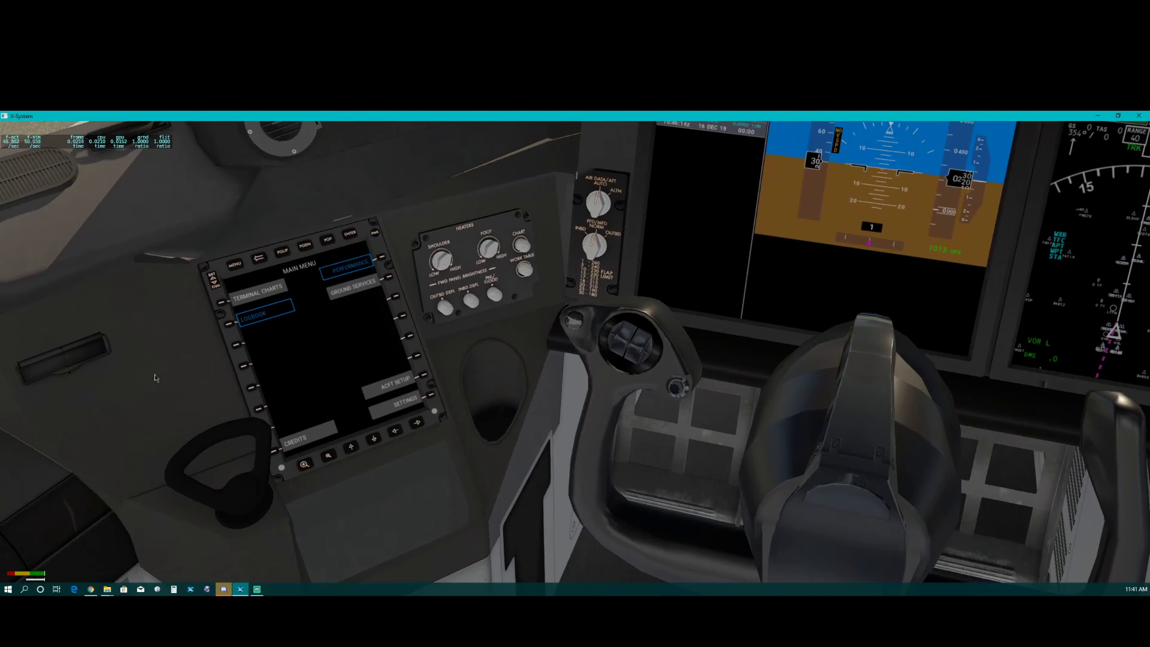
pyautogui.click(249, 300)
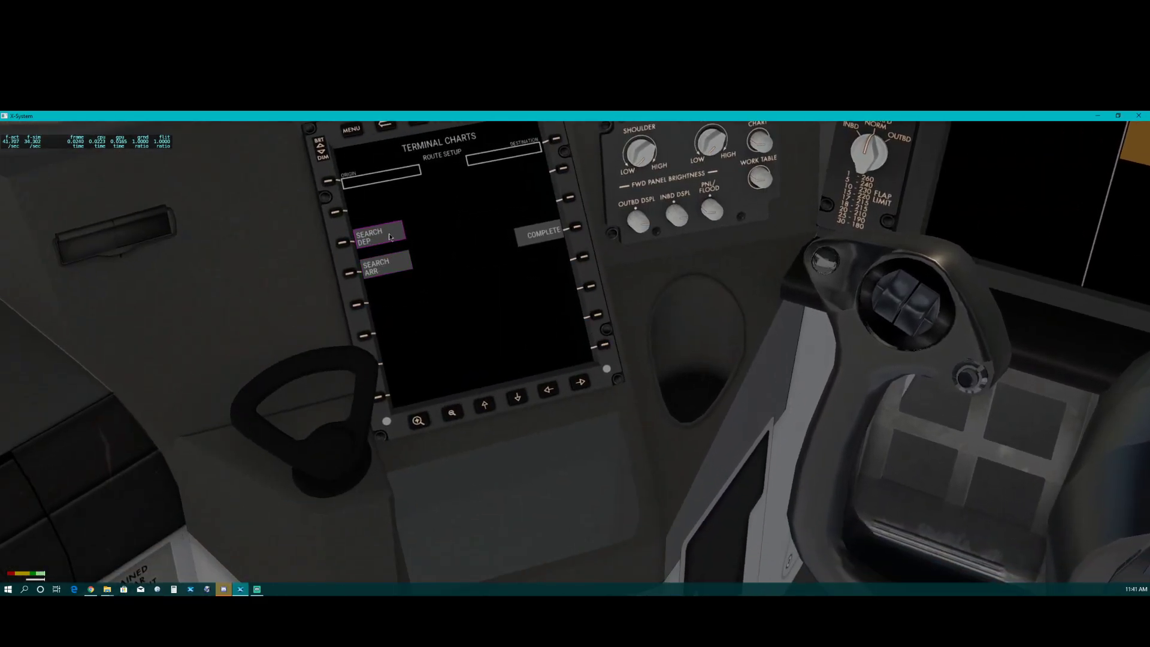
# Enter LTFM Istanbul as the EFB route origin
pyautogui.click(368, 183)
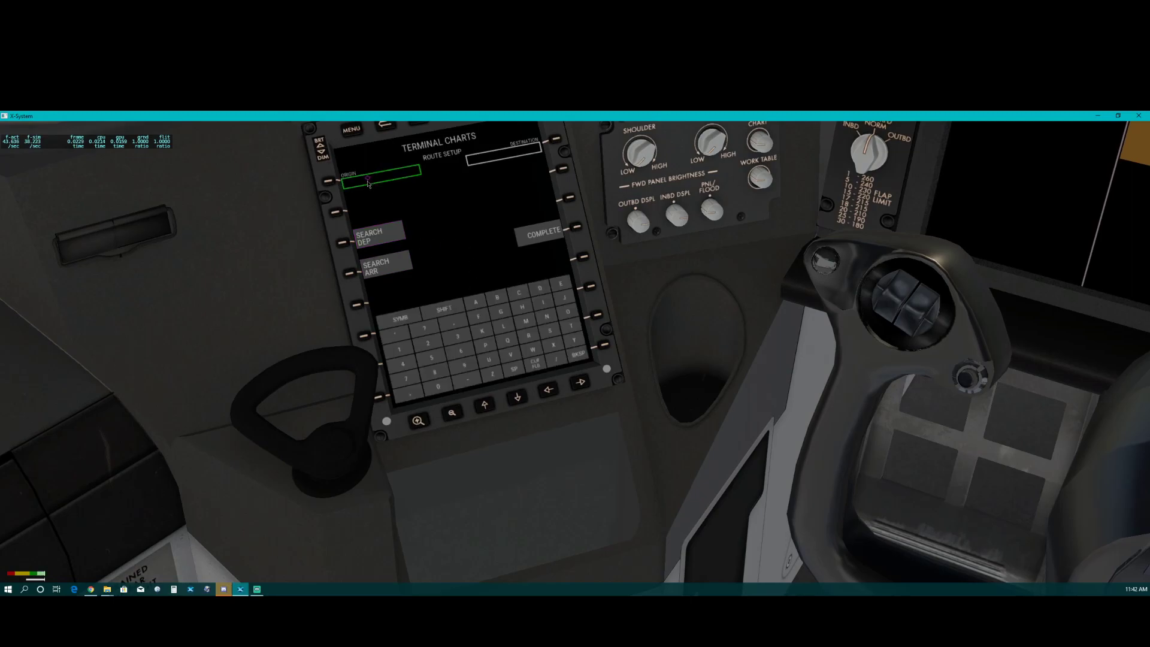
pyautogui.click(478, 317)
pyautogui.click(525, 323)
# Enter ZBAD Daxing as the EFB route destination
pyautogui.click(502, 157)
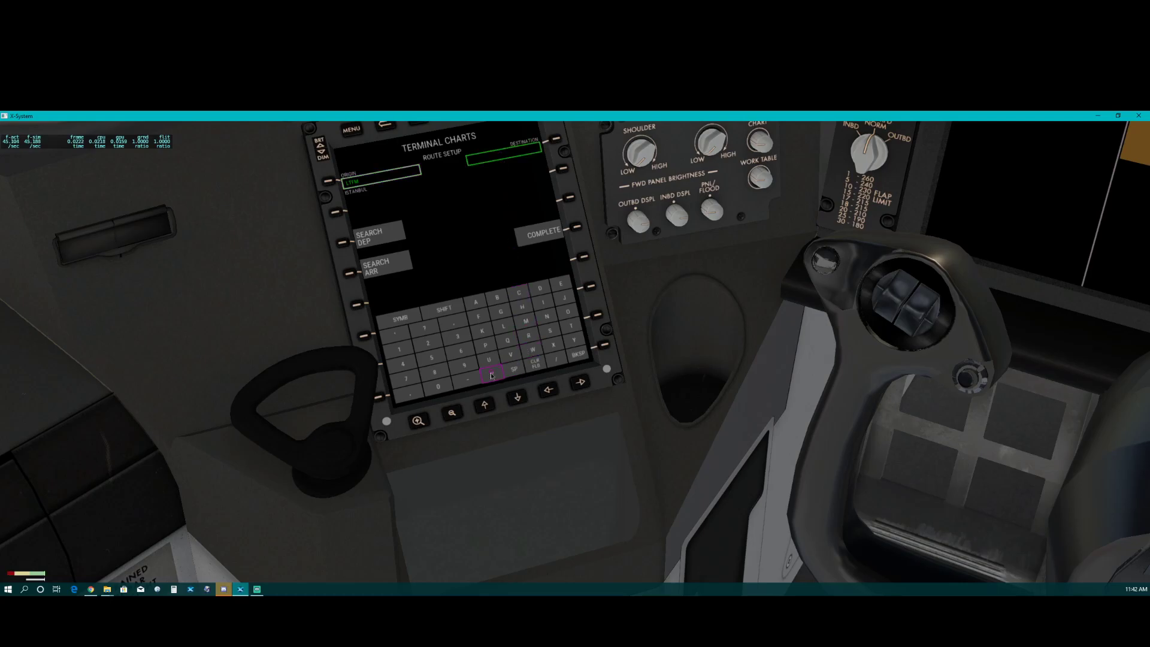
pyautogui.click(476, 302)
pyautogui.click(538, 290)
pyautogui.click(534, 289)
# Complete the EFB route setup and bring up the FMC's active flight plan route page
pyautogui.click(543, 237)
pyautogui.press('ctrl+KP_2')
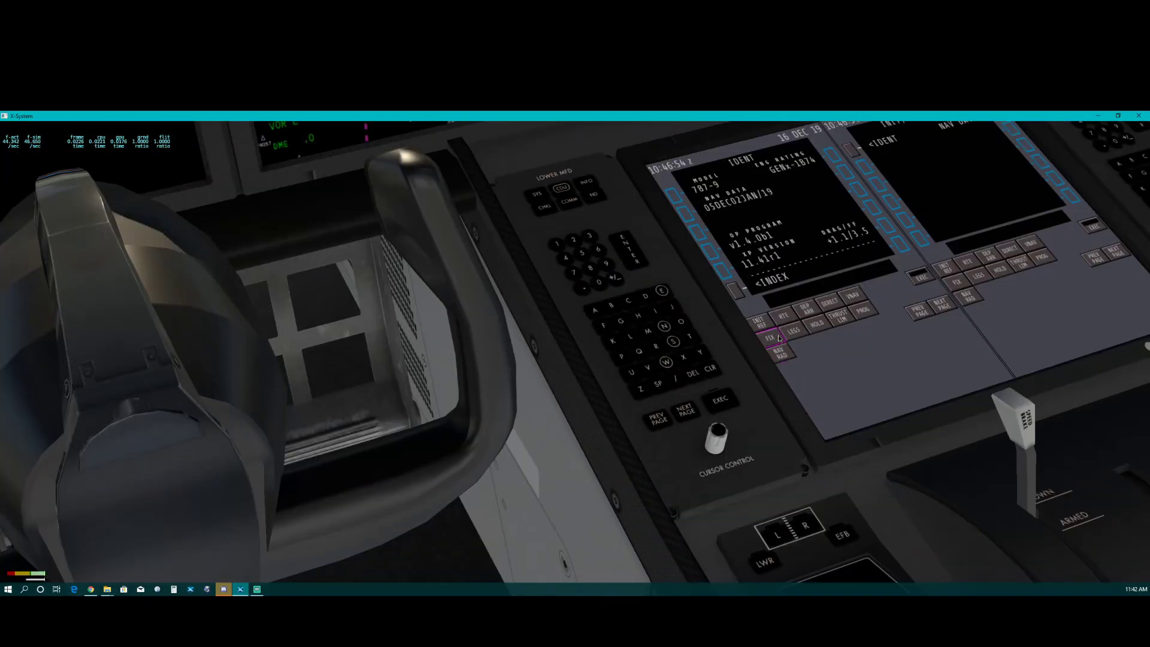
pyautogui.click(782, 319)
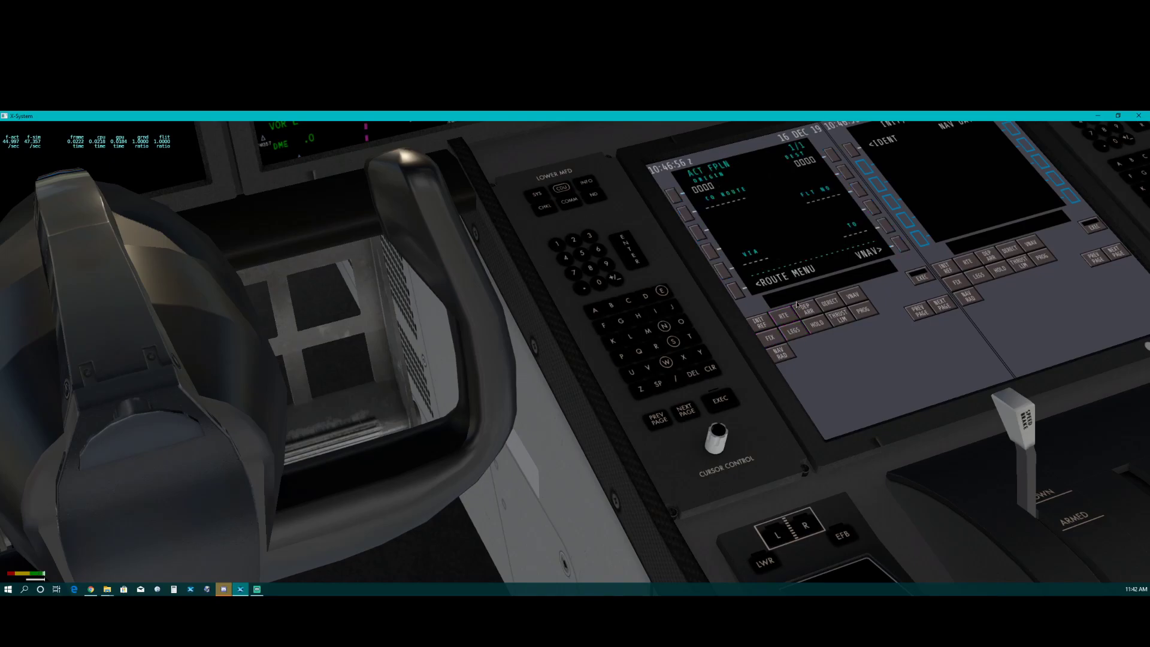
pyautogui.click(735, 291)
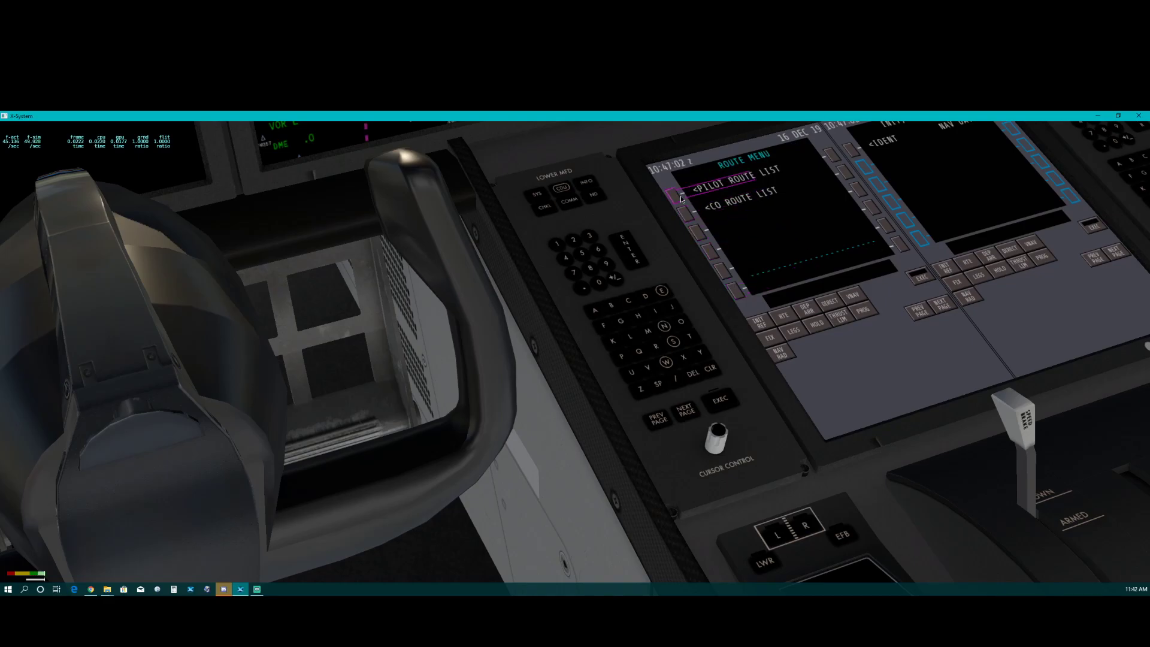
pyautogui.click(786, 317)
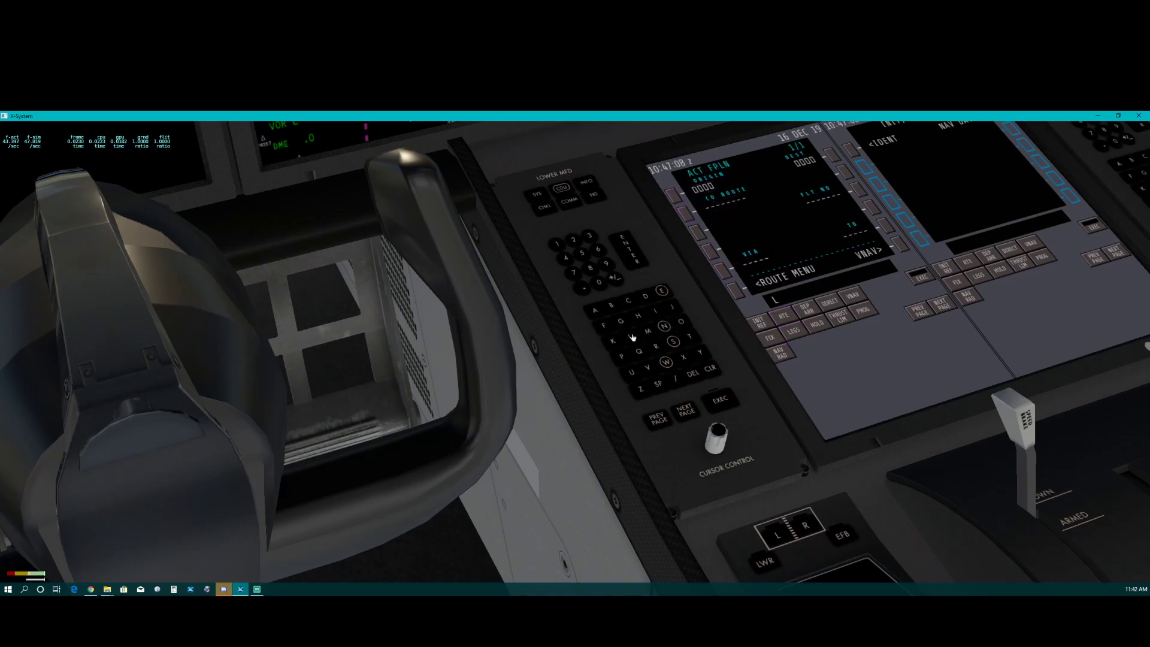
# Set LTFM as the FMC flight plan origin
pyautogui.click(690, 339)
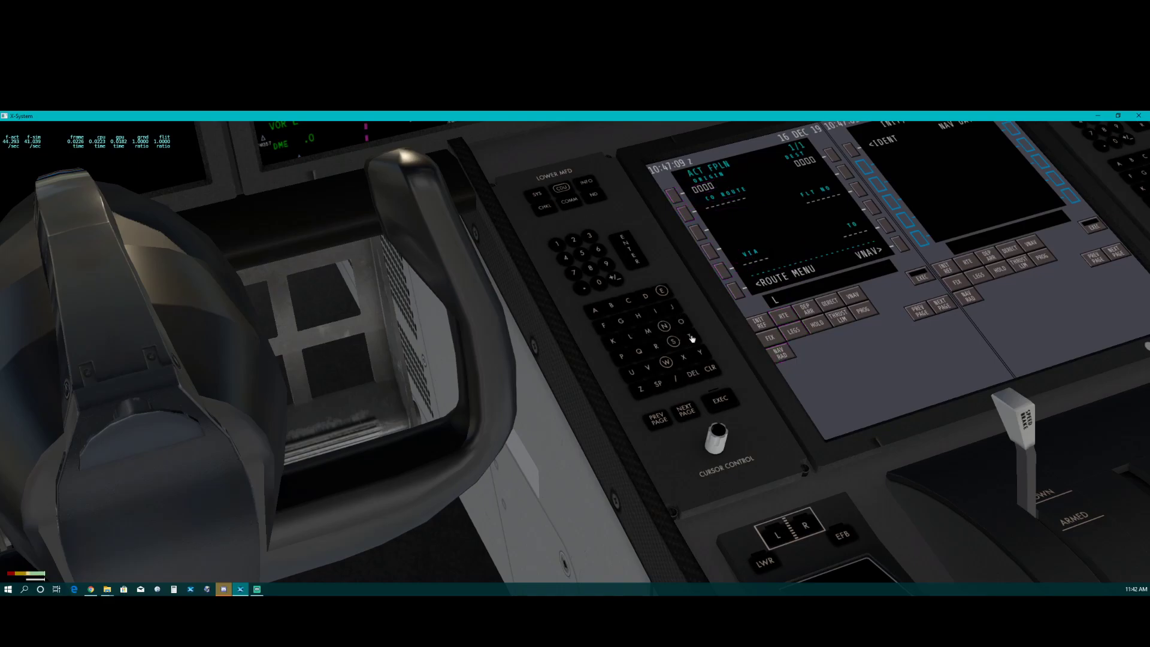
pyautogui.click(604, 325)
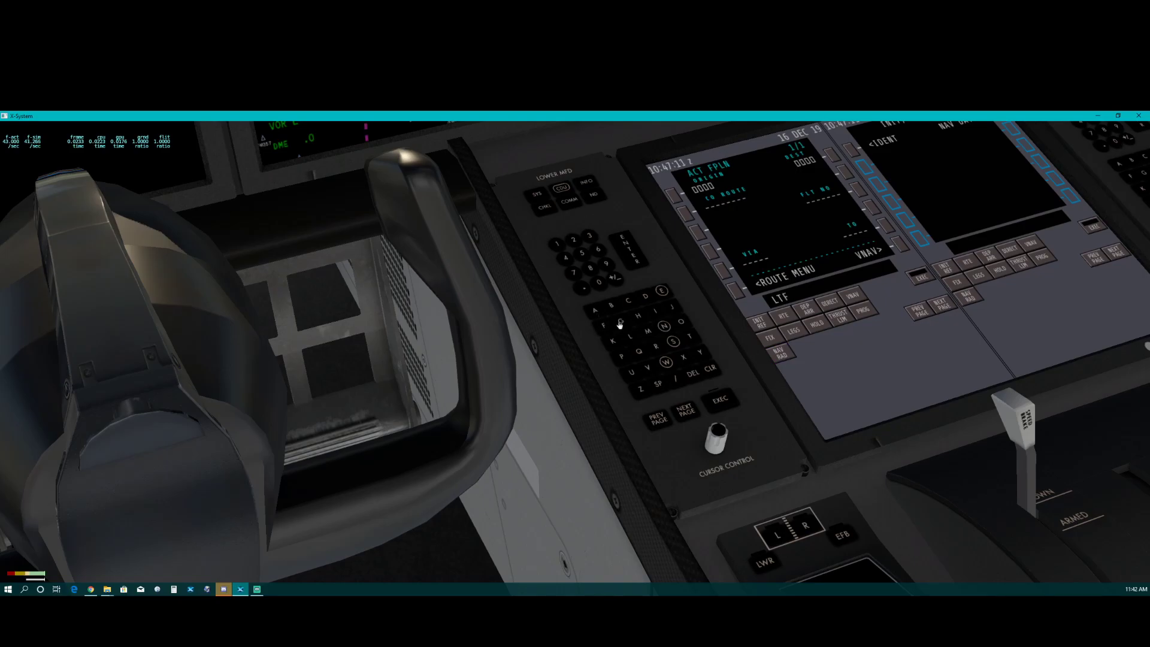
pyautogui.click(648, 333)
pyautogui.click(673, 196)
# Set ZBAD as the FMC flight plan destination
pyautogui.click(641, 391)
pyautogui.click(608, 308)
pyautogui.click(596, 312)
pyautogui.click(646, 299)
pyautogui.click(820, 161)
# Show ZBAD's arrivals in the FMC, page through STARs and ILS approaches, and return to page one
pyautogui.click(807, 309)
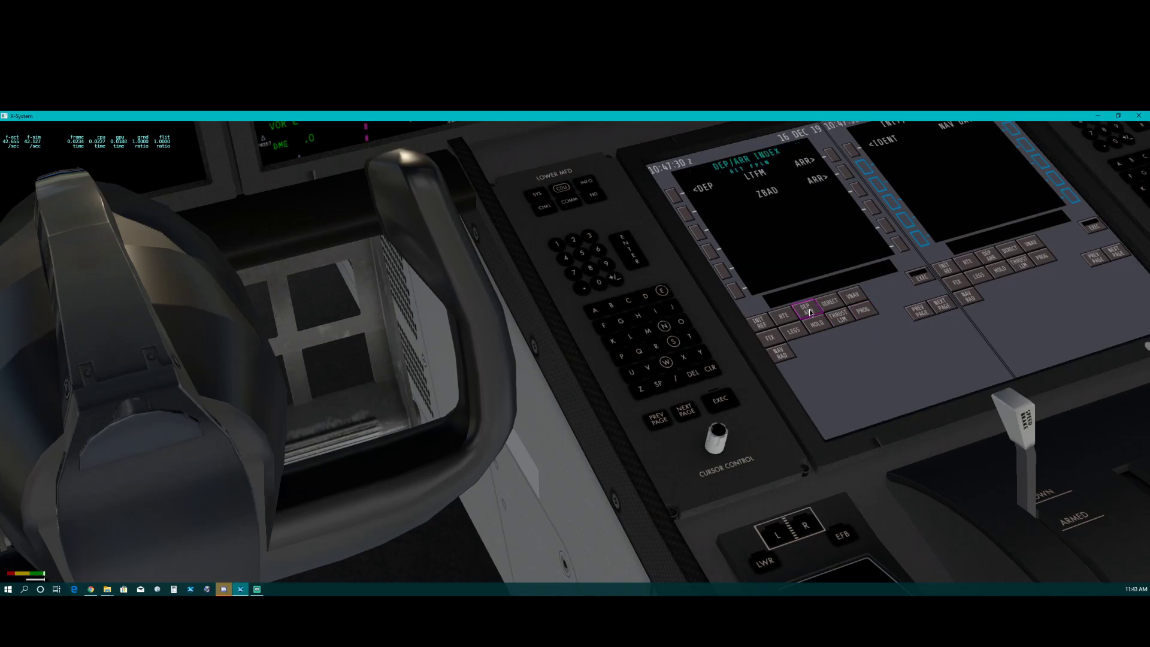
pyautogui.click(840, 174)
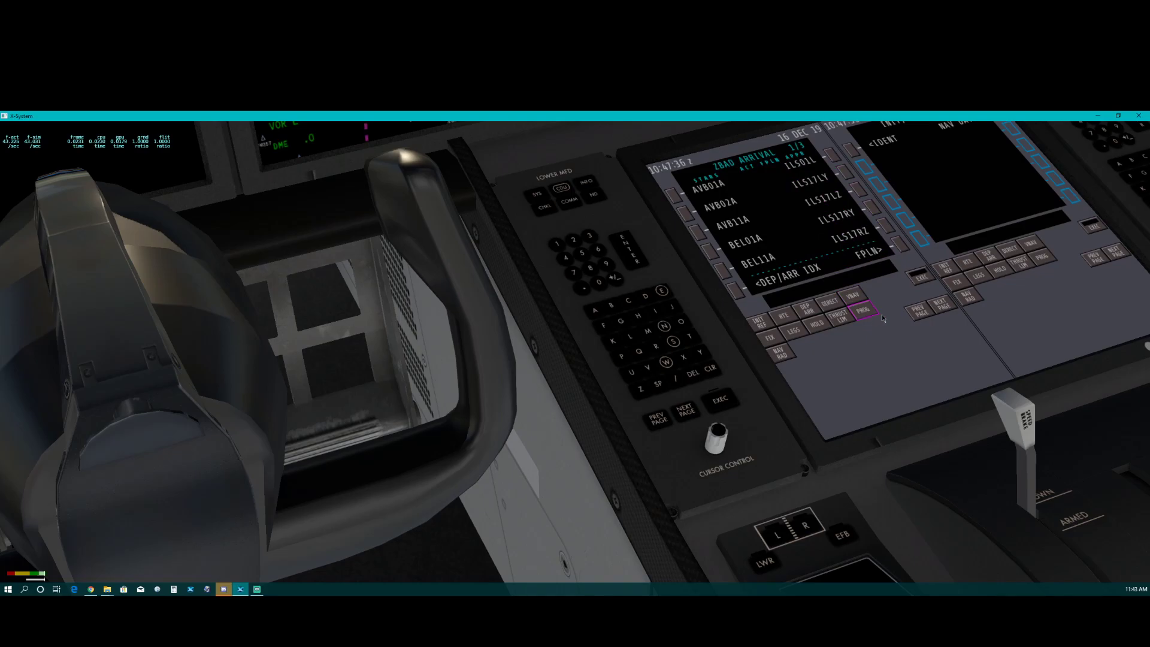
pyautogui.click(939, 307)
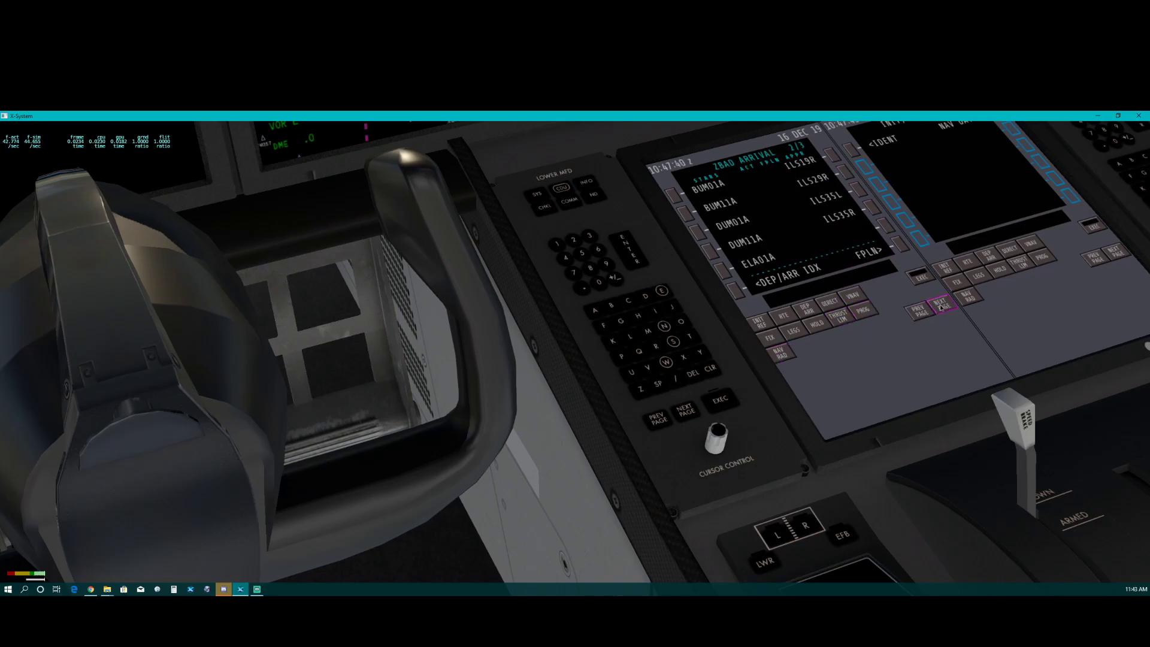
pyautogui.click(922, 312)
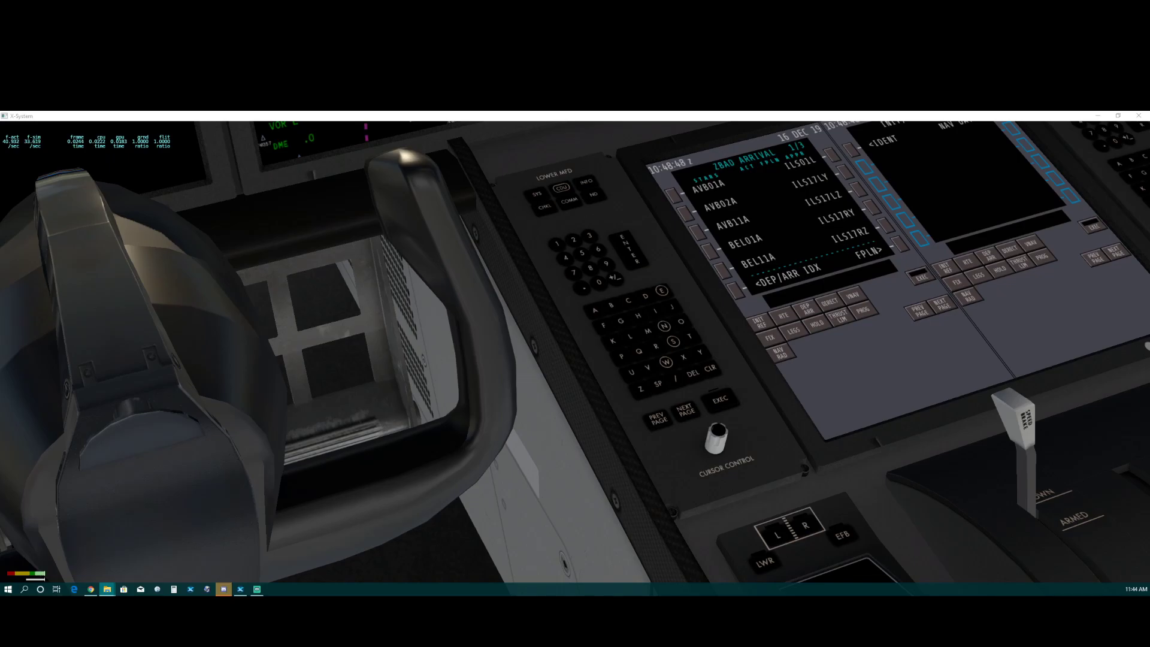
pyautogui.hotkey('alt', 'Tab')
pyautogui.moveTo(453, 231); pyautogui.dragTo(512, 203)
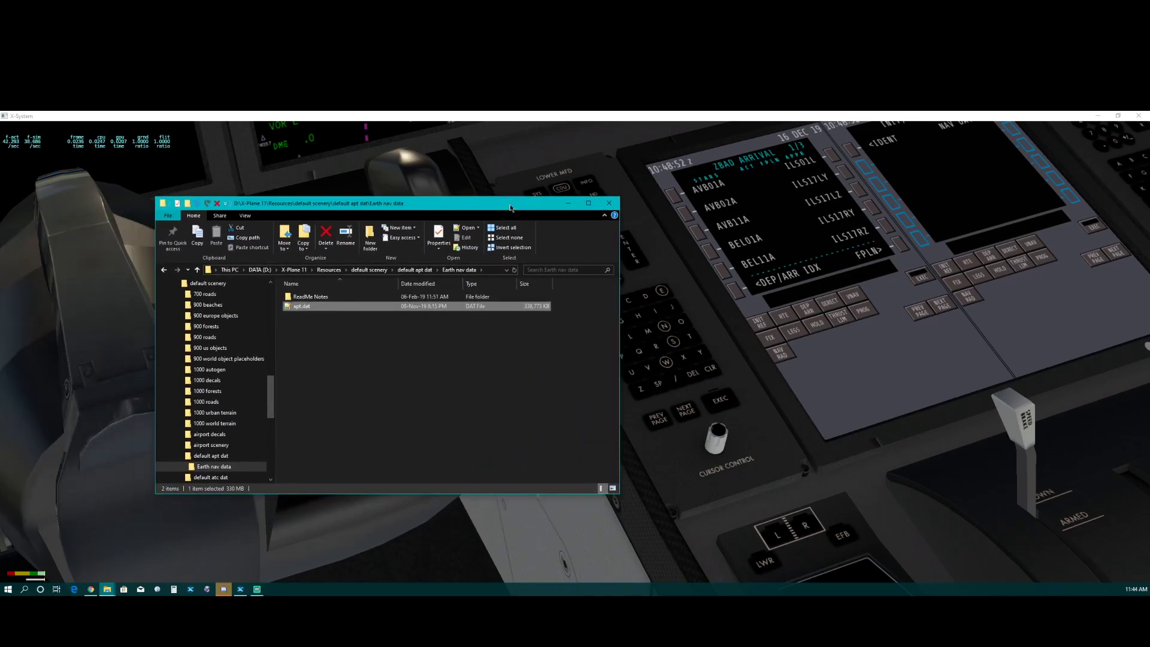
pyautogui.click(493, 270)
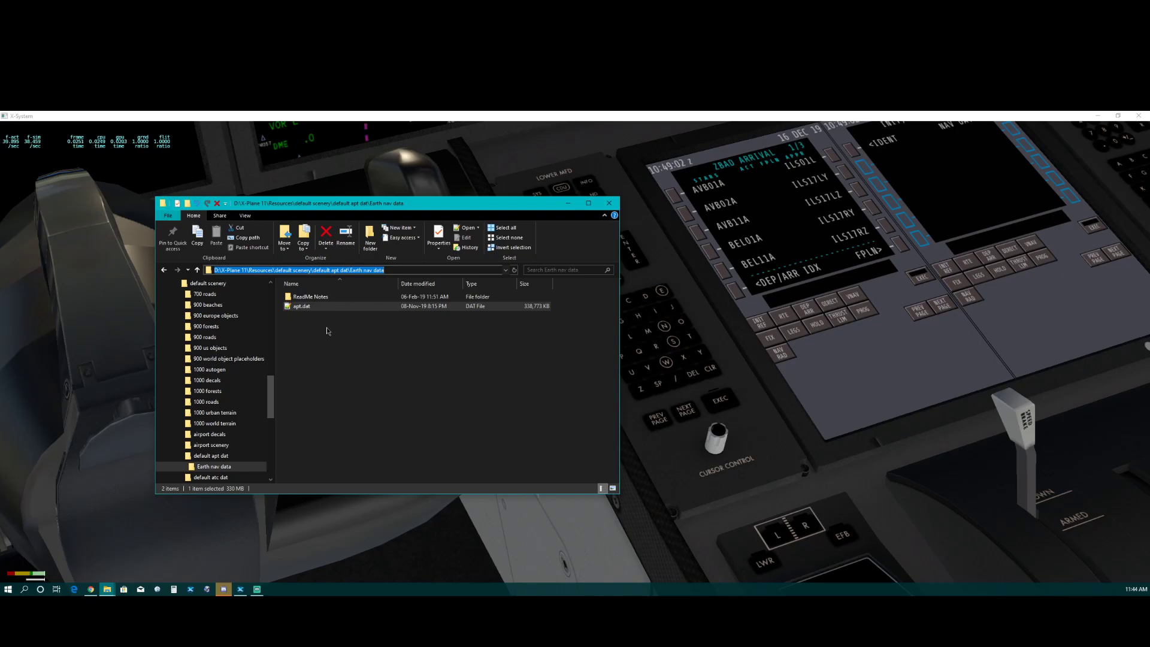
pyautogui.click(405, 271)
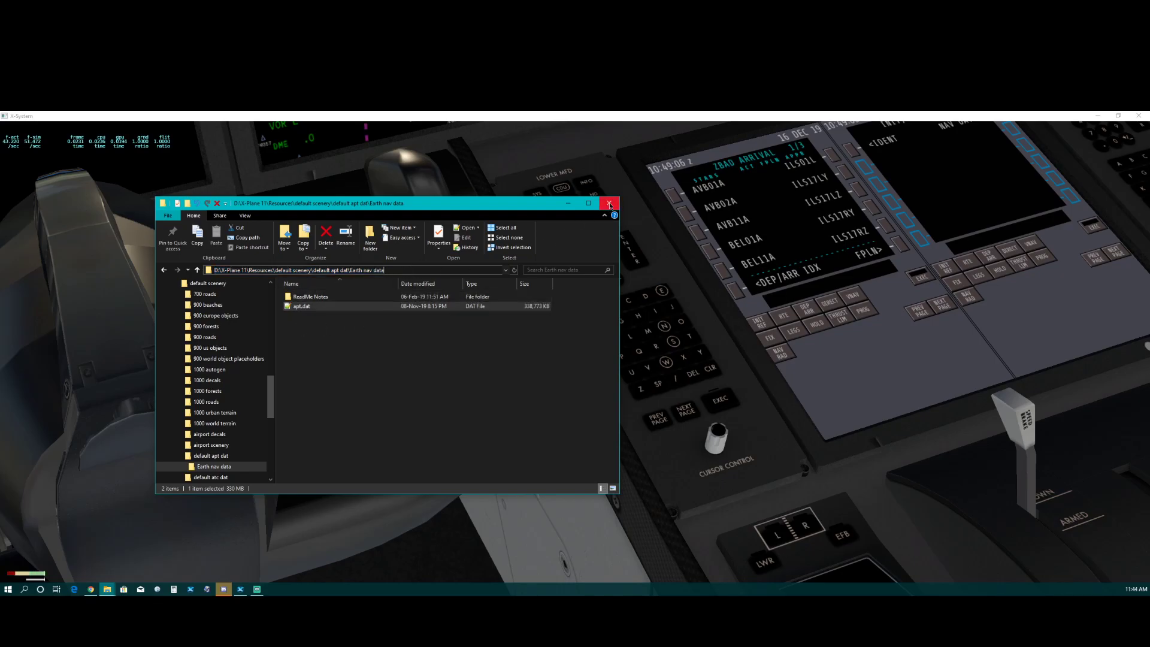
pyautogui.click(609, 203)
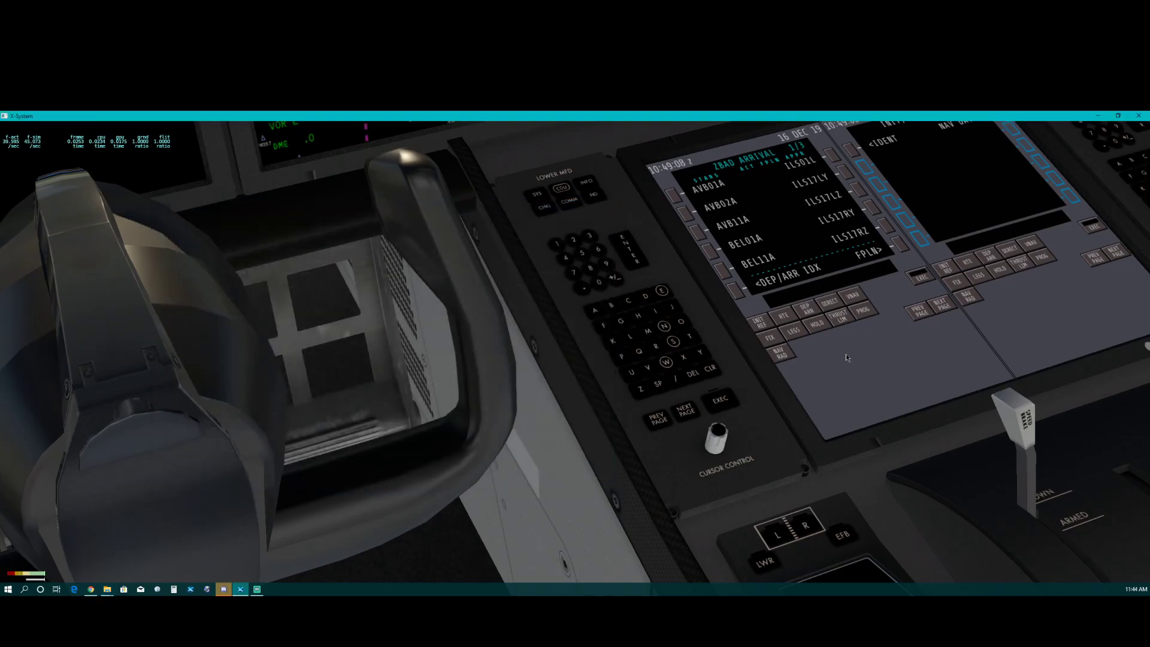